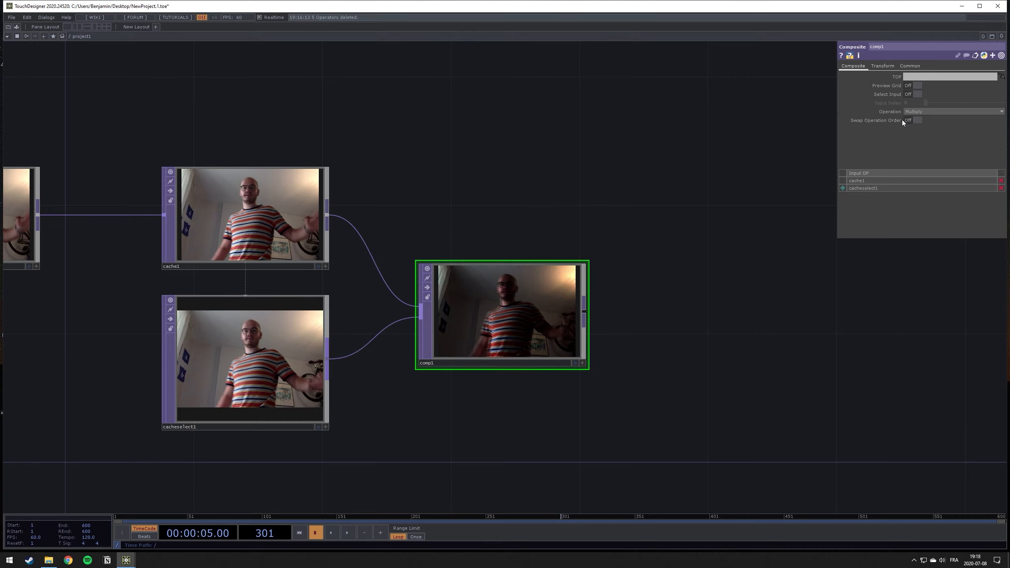
- Set the comp1 Composite operation to Difference and resume timeline playback
click(924, 114)
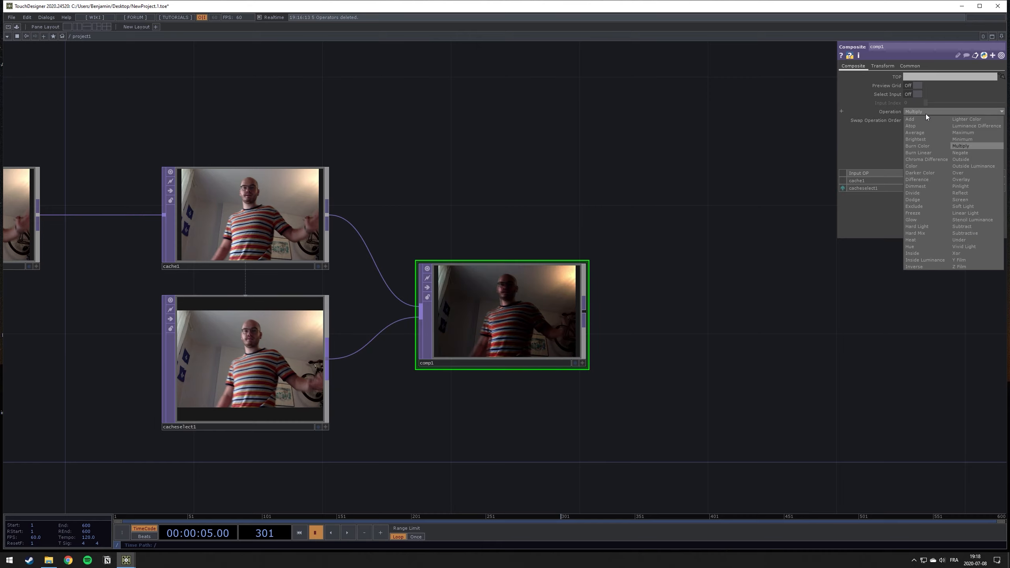
click(914, 182)
key(space)
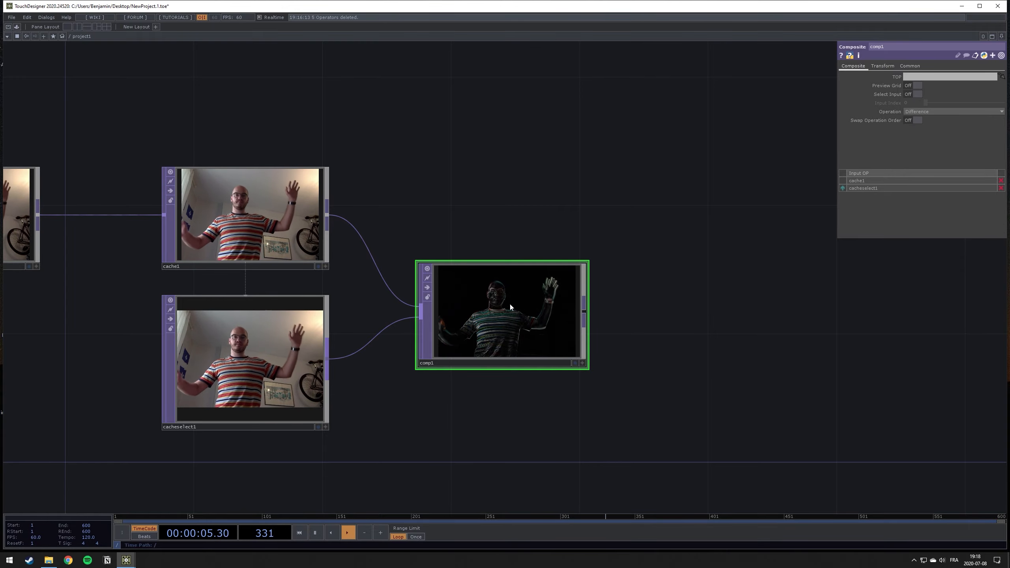
scroll(517, 312, up, 3)
scroll(562, 356, down, 3)
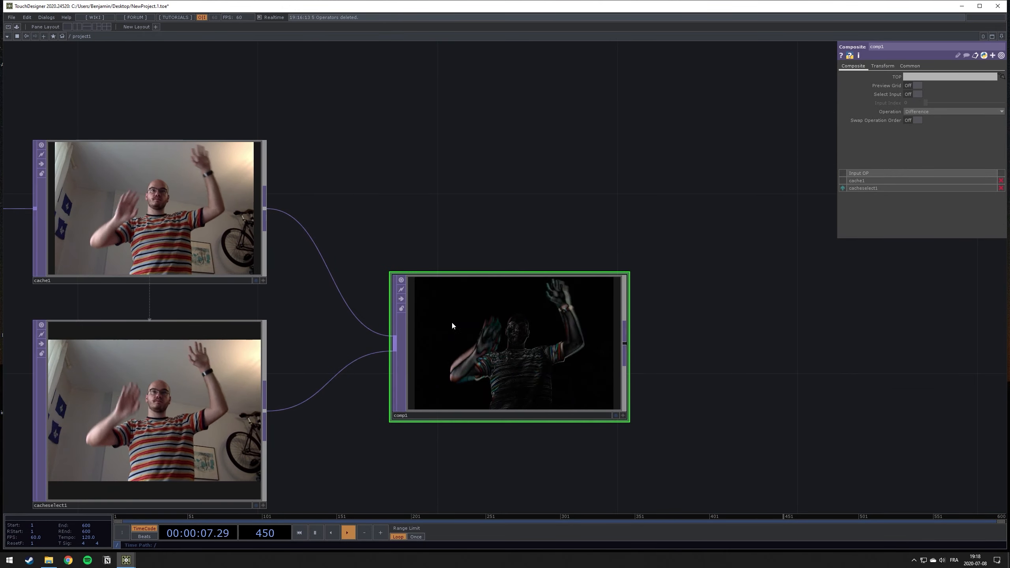
- Move the comp1 node up so it lines up with the cache1 node
drag(754, 340, 699, 280)
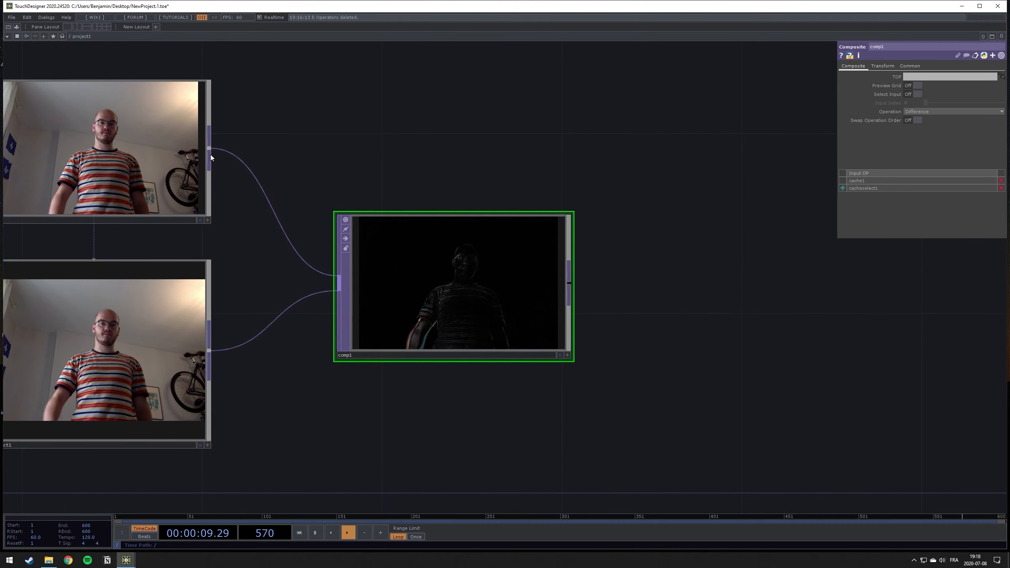
drag(494, 296, 481, 180)
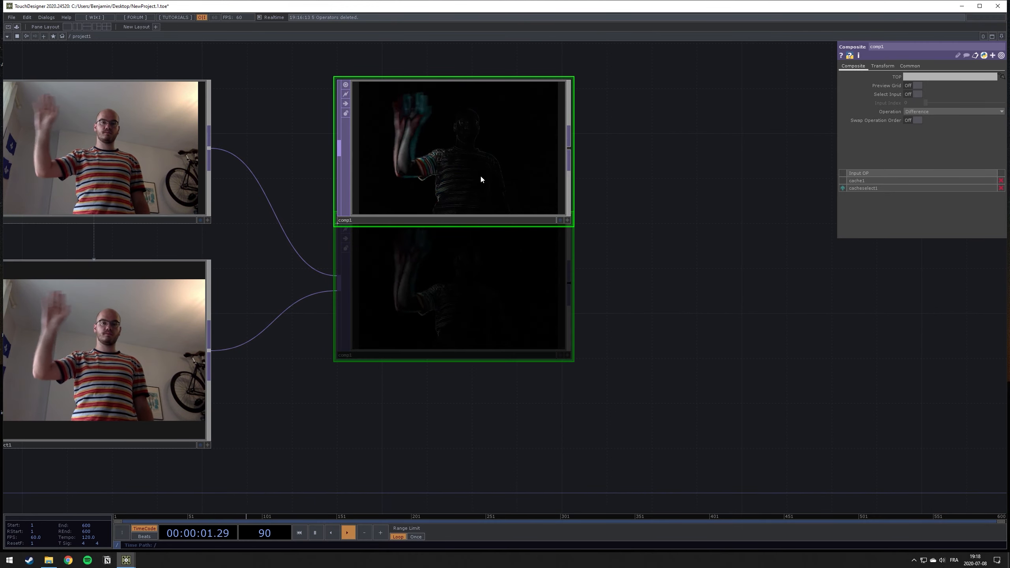
drag(674, 221, 467, 266)
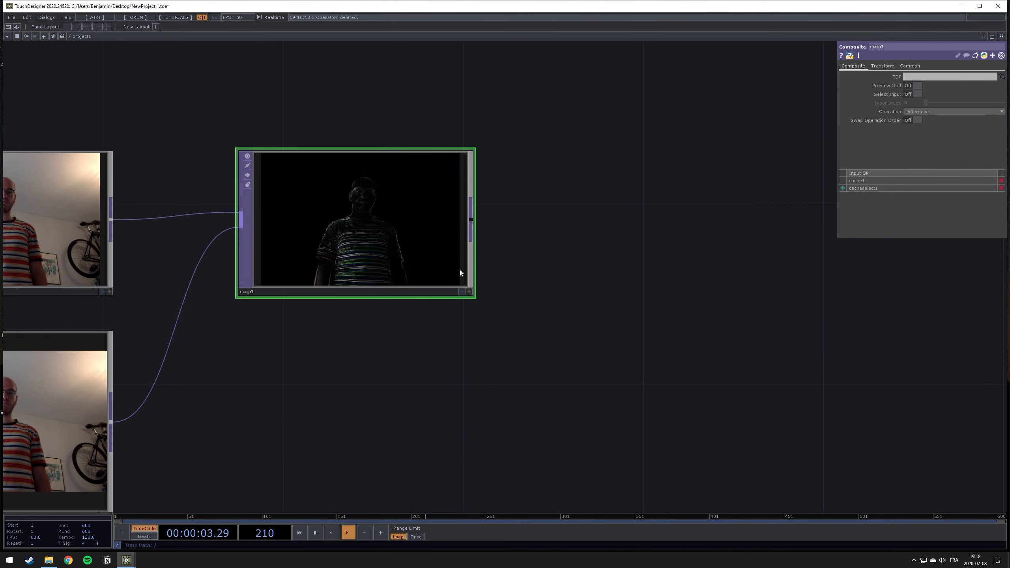
drag(532, 243, 622, 262)
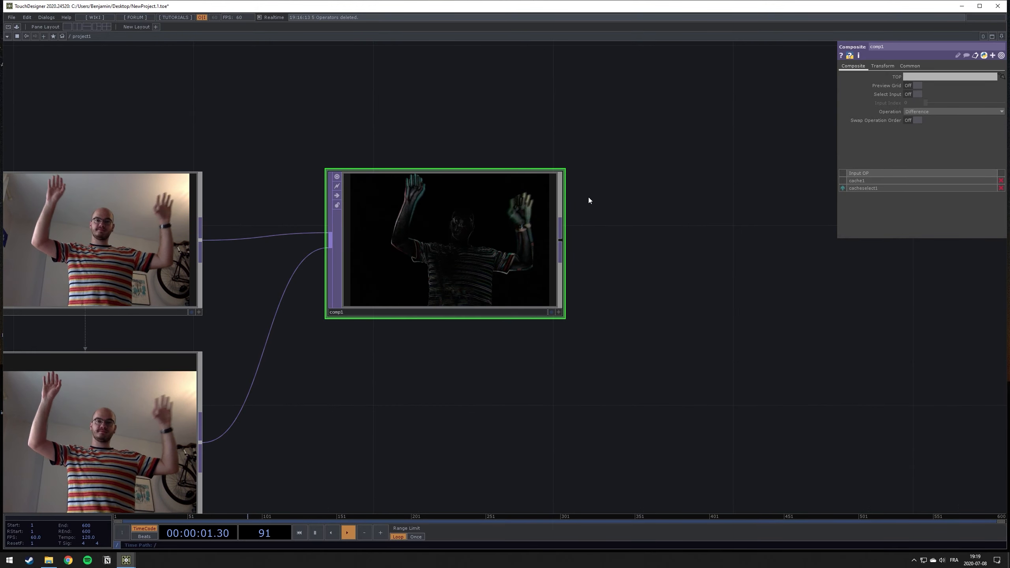
drag(678, 203, 648, 229)
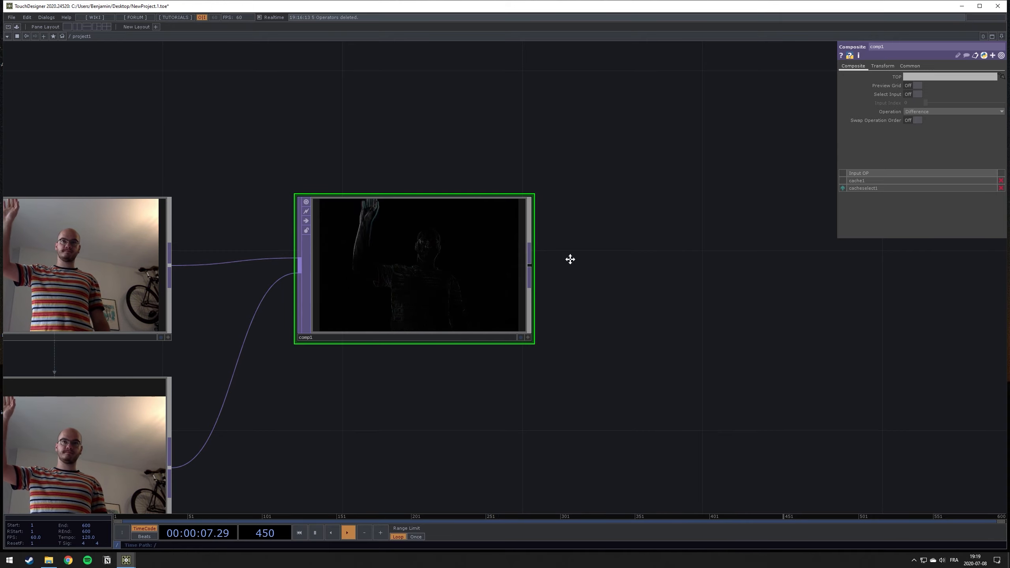
- Add a Level TOP after comp1 and raise its Brightness 1 to 2
drag(570, 259, 414, 275)
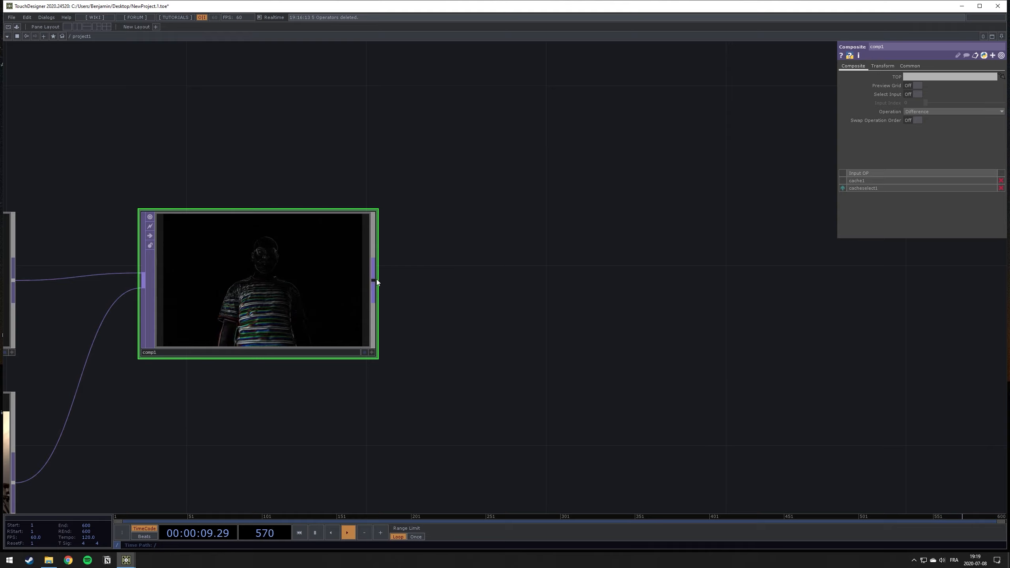
right_click(376, 279)
click(318, 307)
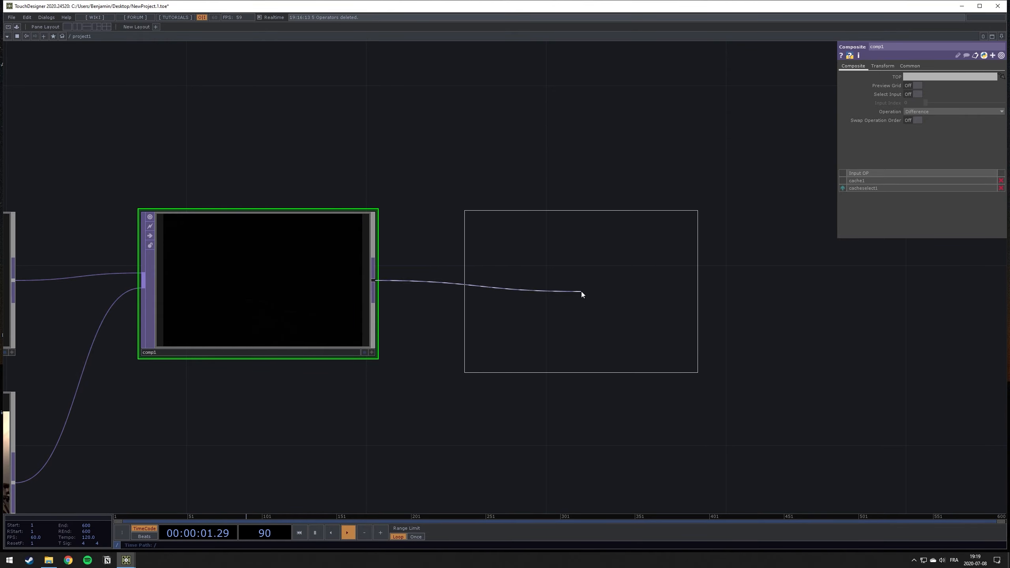
click(581, 293)
drag(962, 101, 1004, 103)
- Add a Chroma Key TOP connected to the output of level1
drag(724, 304, 388, 278)
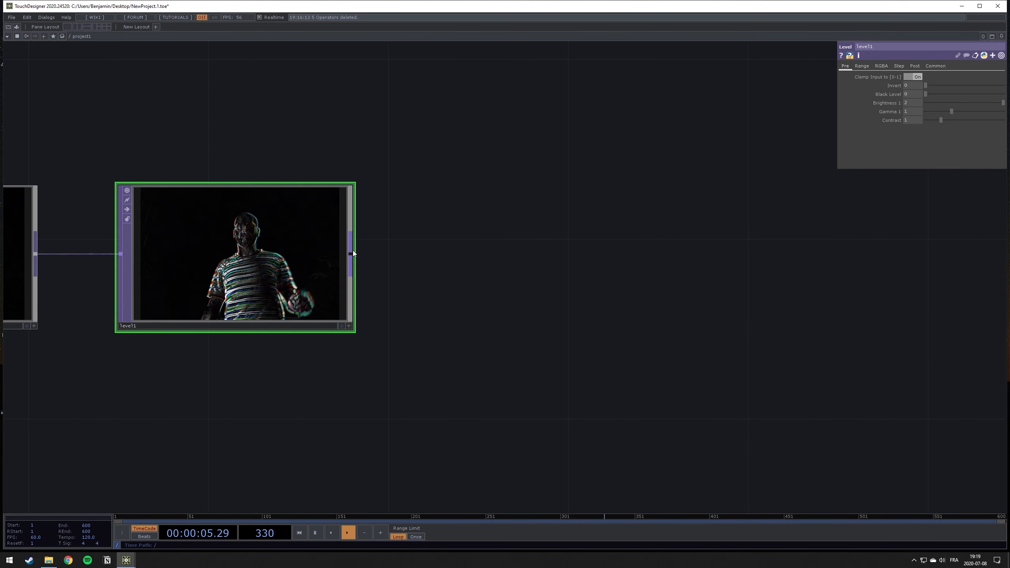
right_click(350, 250)
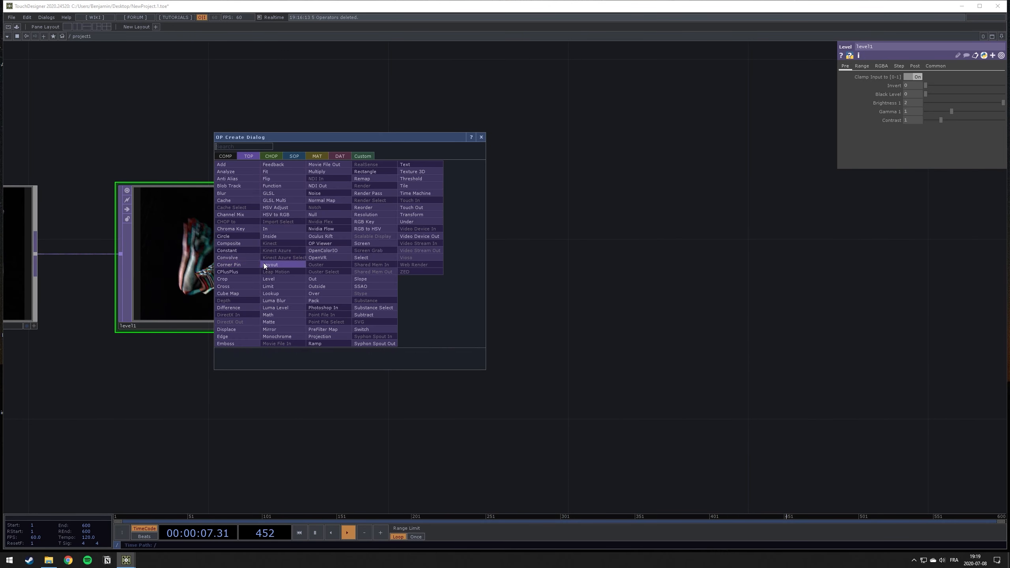
click(240, 228)
click(550, 257)
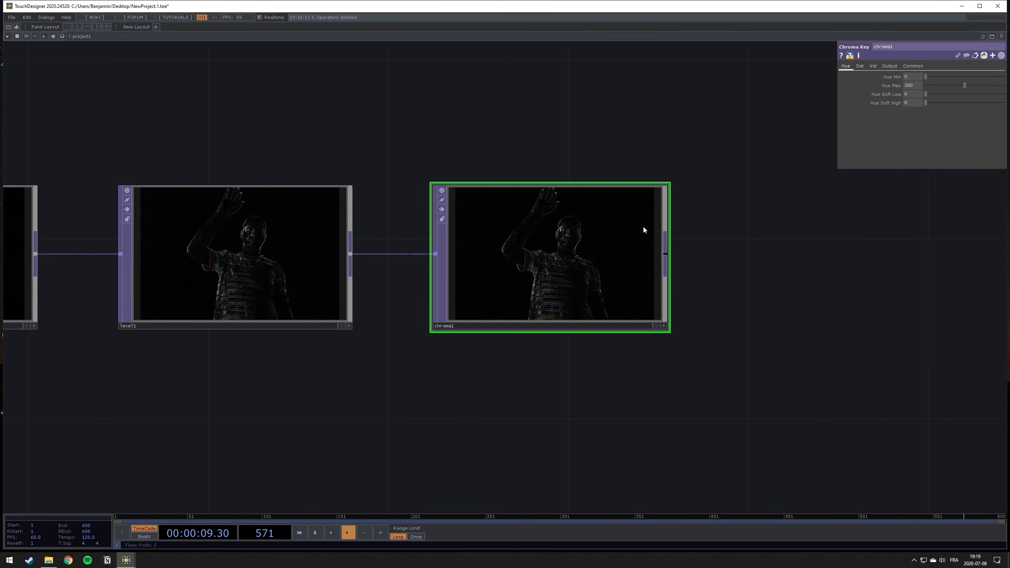
- Set the Chroma Key's Val Min to 0.064 to key out the dark background
click(872, 65)
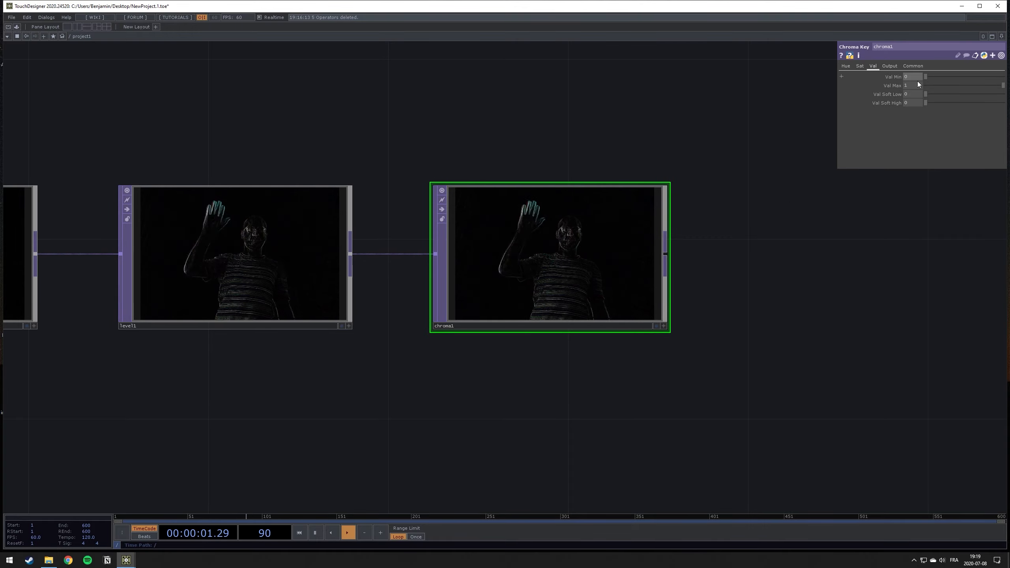
mouse_move(913, 79)
middle_down()
mouse_move(913, 93)
mouse_move(1009, 94)
mouse_move(913, 64)
mouse_move(917, 82)
middle_up()
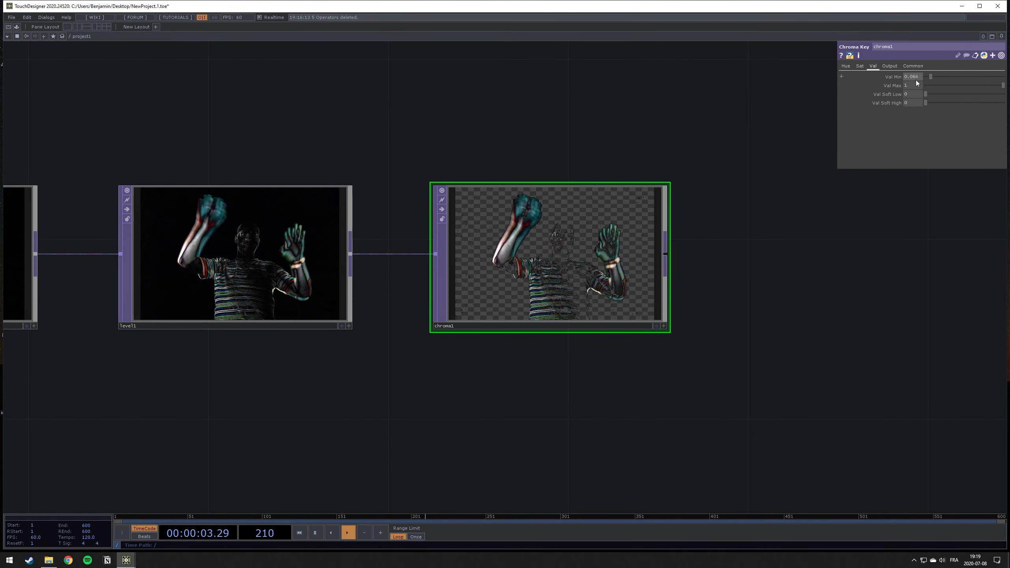
scroll(614, 255, up, 4)
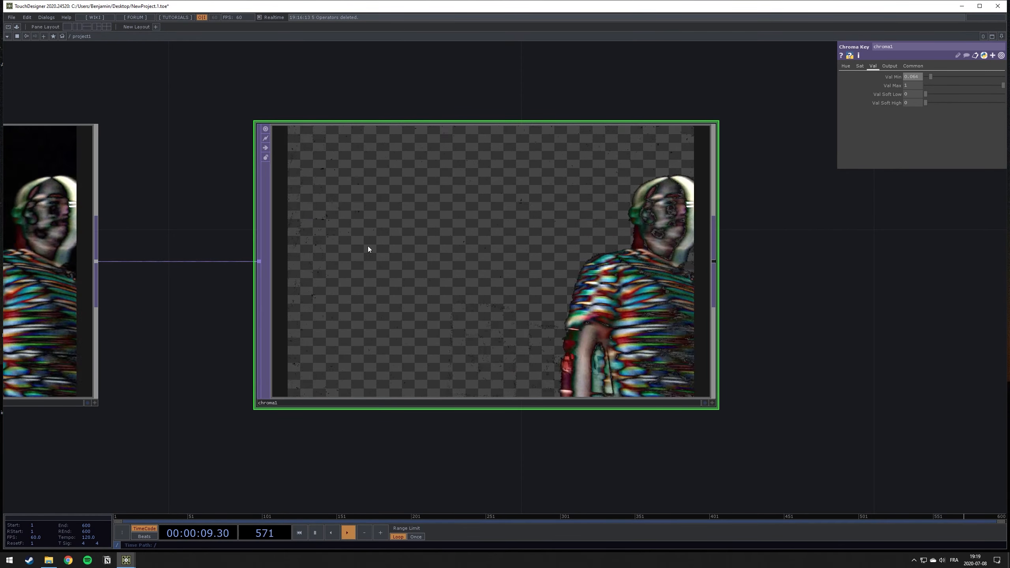
scroll(436, 270, down, 5)
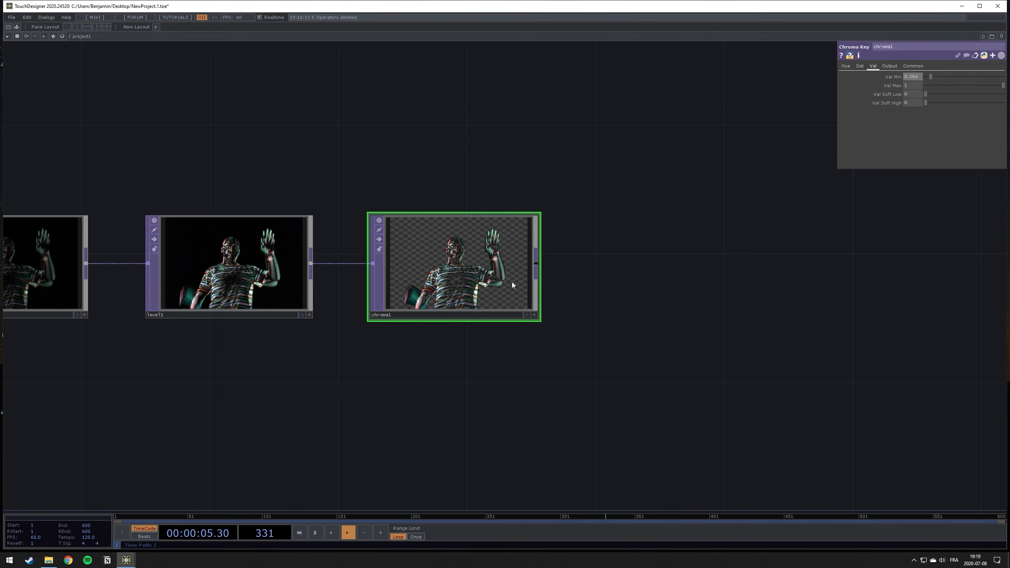
- Add an Edge TOP connected to the output of chroma1
drag(583, 283, 376, 272)
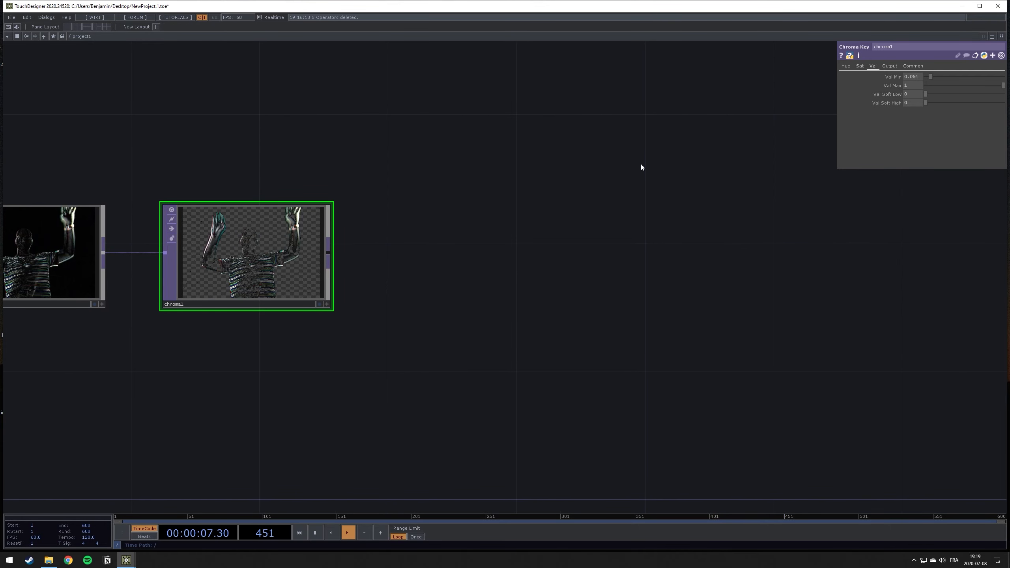
click(326, 251)
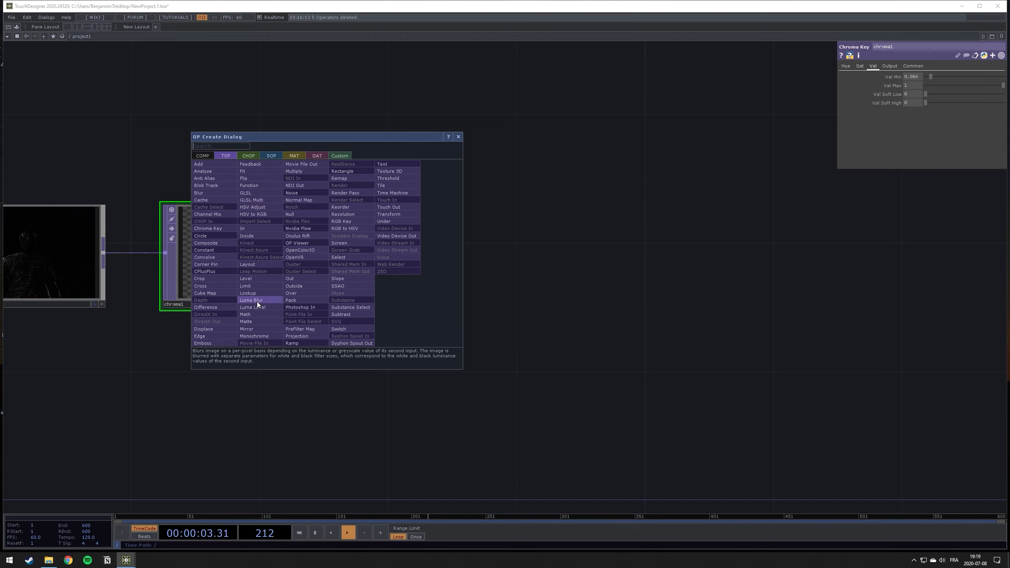
text(edg)
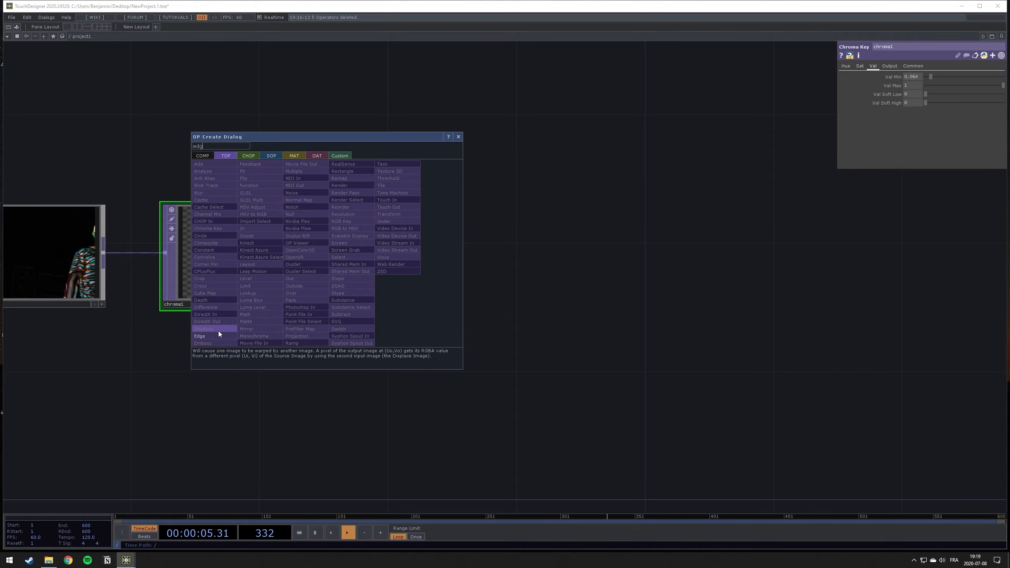
click(217, 336)
click(468, 255)
- Pause the timeline and set the Edge TOP's Strength to 10
scroll(501, 247, up, 3)
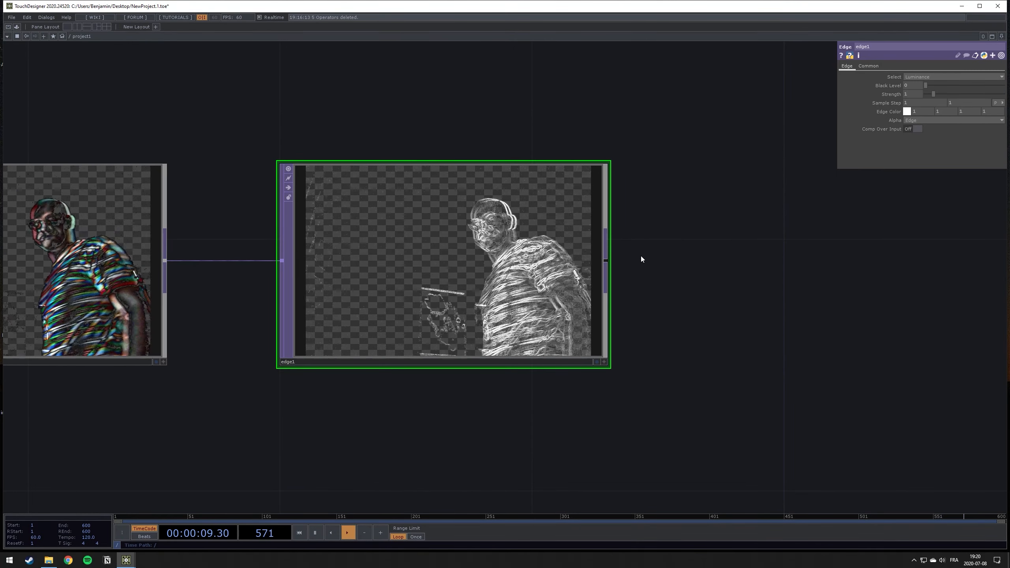
key(space)
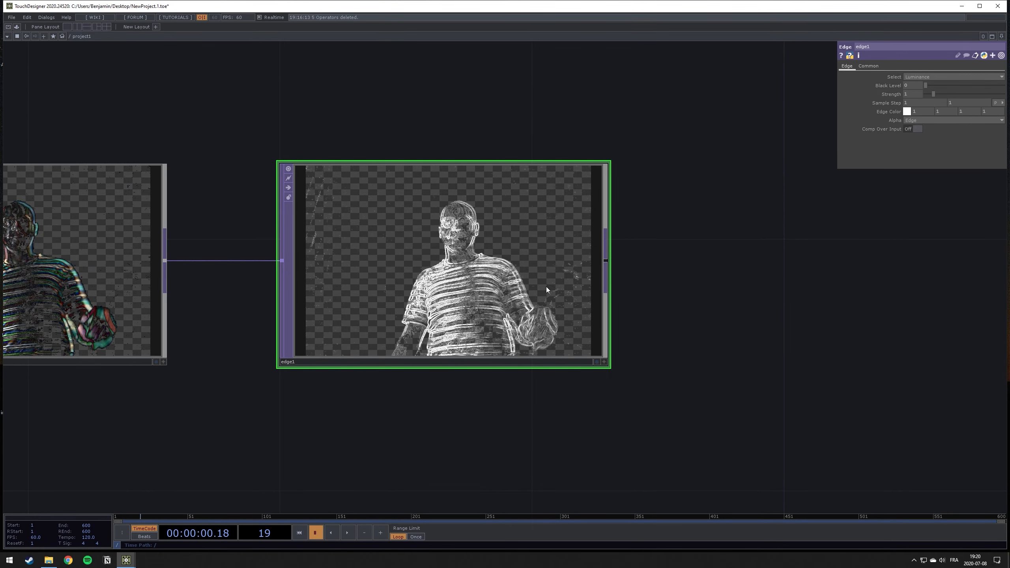
drag(933, 94, 1003, 96)
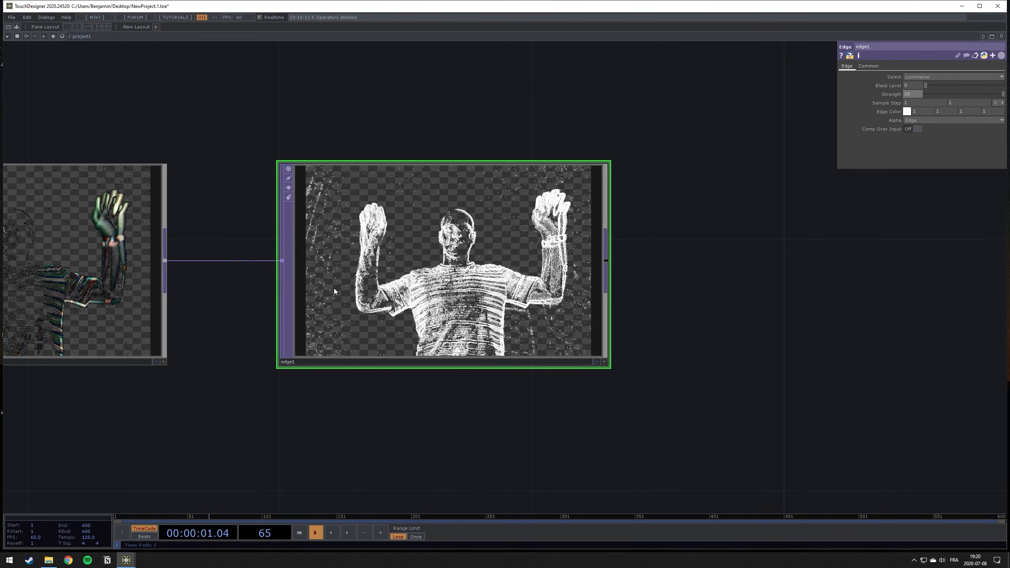
- Raise chroma1's Val Min to 0.142 to reduce the edge noise, resuming timeline playback while adjusting
drag(554, 123, 868, 132)
click(386, 259)
drag(604, 107, 385, 105)
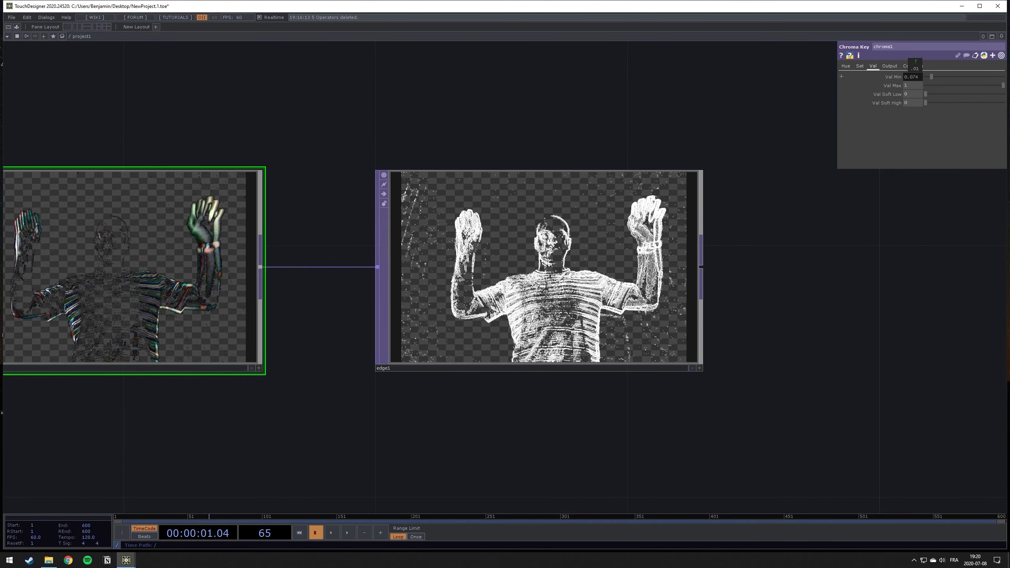
mouse_move(915, 75)
middle_down()
mouse_move(922, 94)
mouse_move(916, 68)
middle_up()
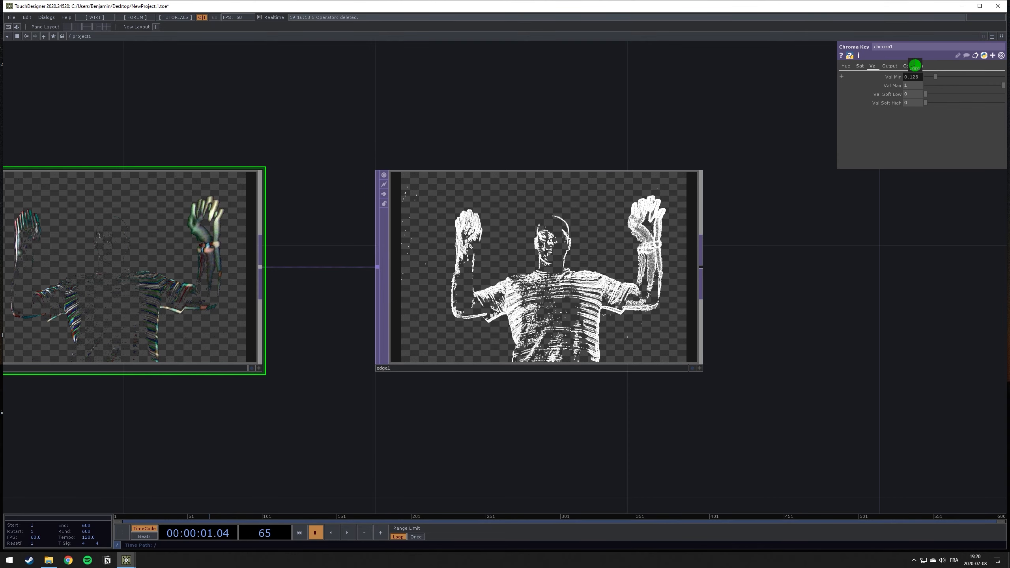
key(space)
drag(824, 290, 790, 275)
mouse_move(915, 77)
middle_down()
mouse_move(919, 89)
mouse_move(915, 68)
mouse_move(925, 68)
middle_up()
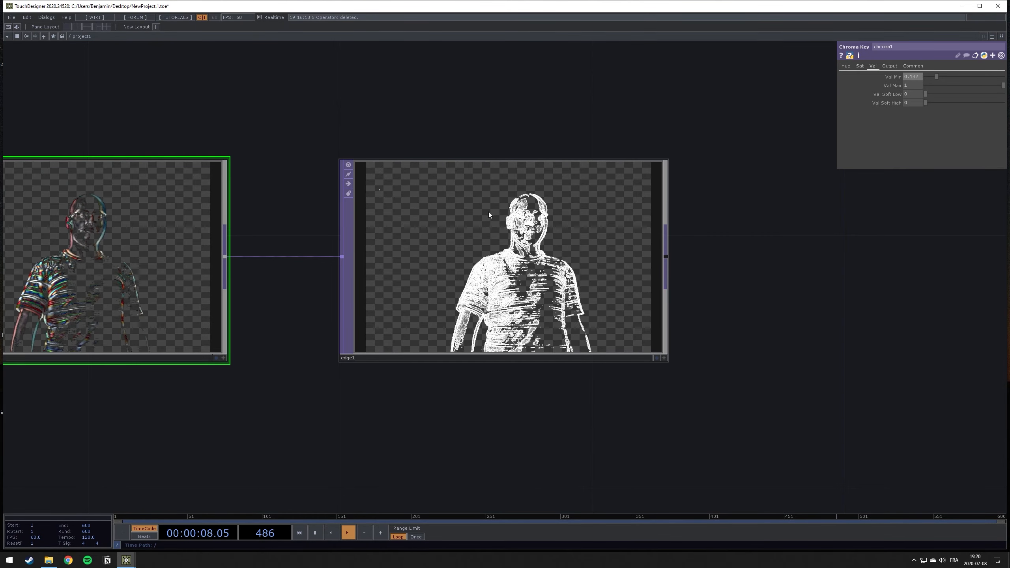
- Add a Blur TOP connected to the output of edge1
drag(750, 280, 649, 289)
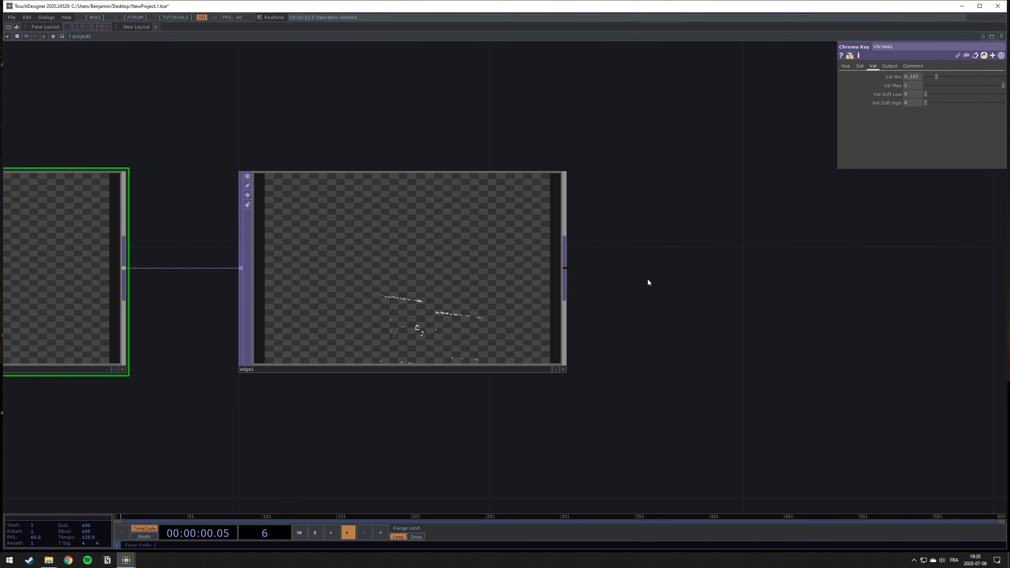
drag(461, 266, 409, 265)
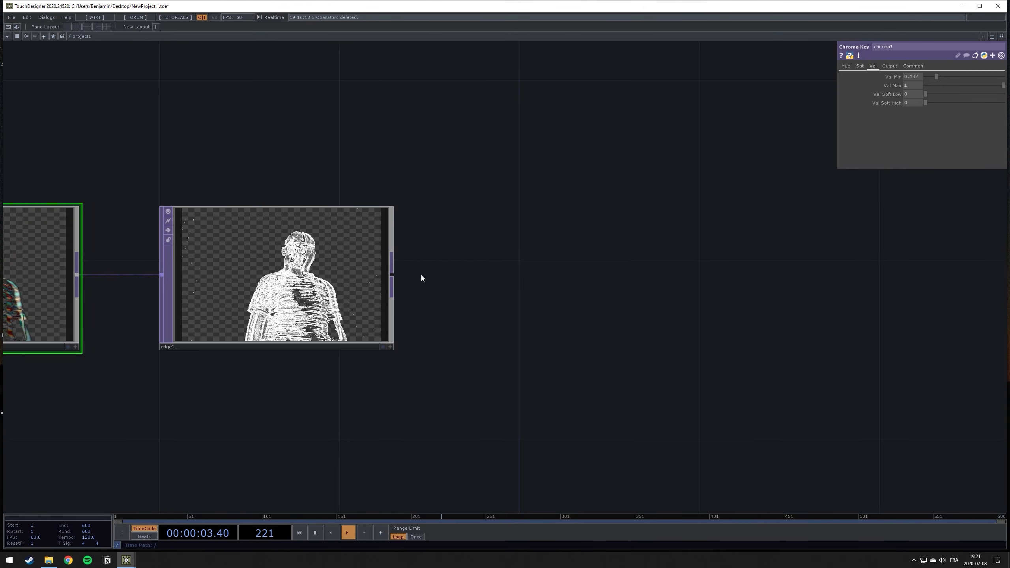
right_click(391, 270)
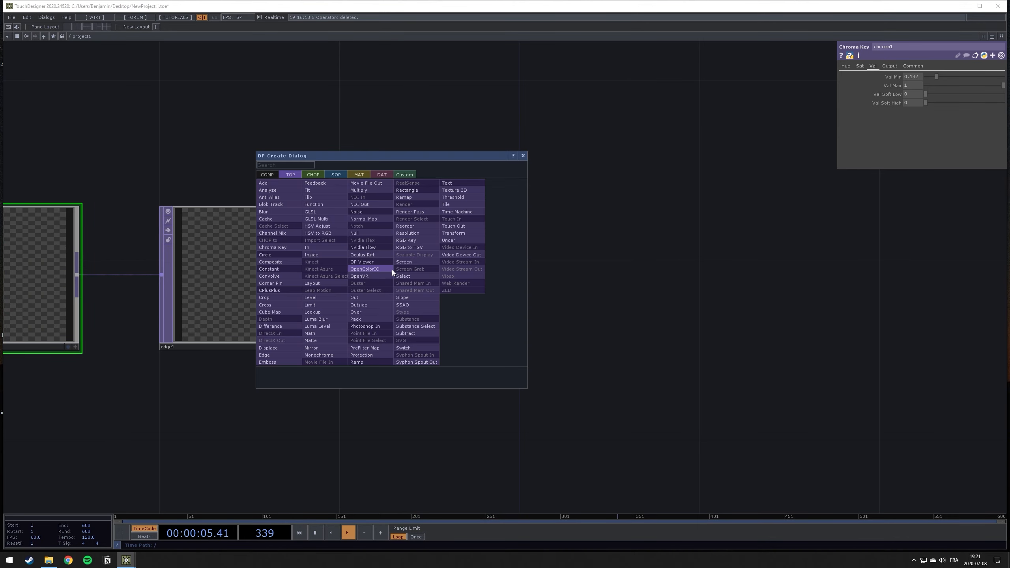
click(263, 213)
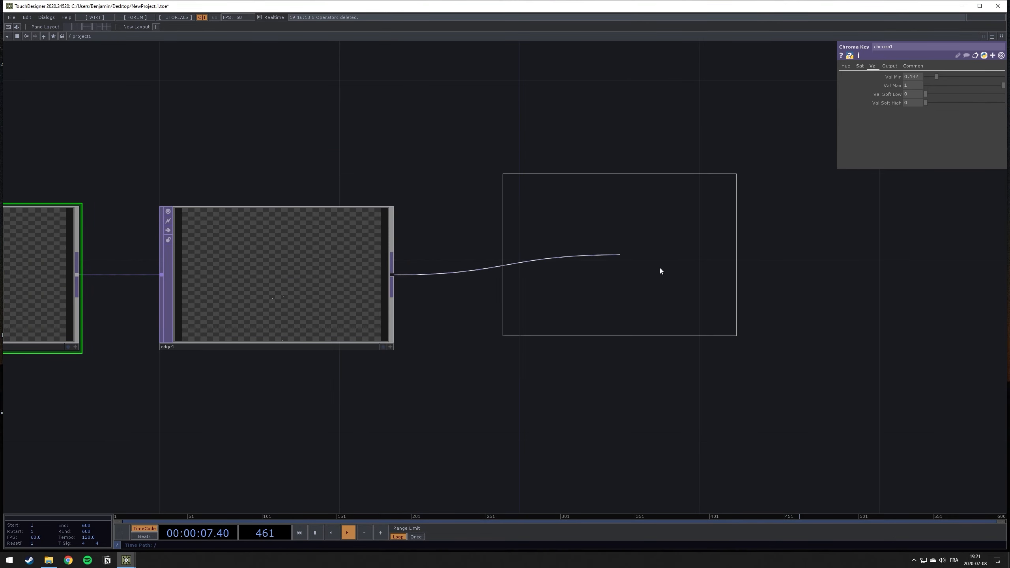
click(589, 275)
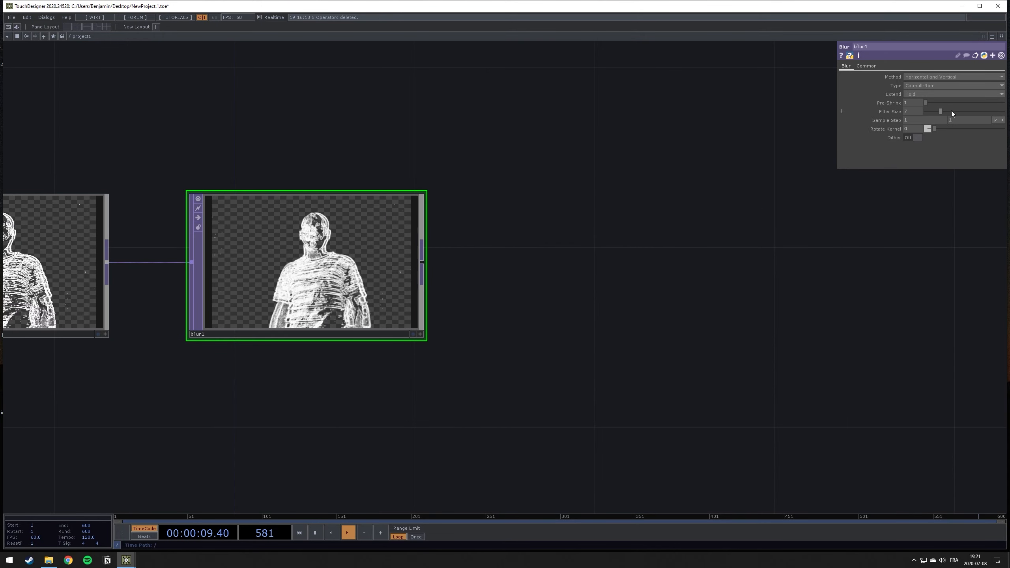
- Set the Blur TOP's Filter Size to 120
drag(941, 111, 1005, 111)
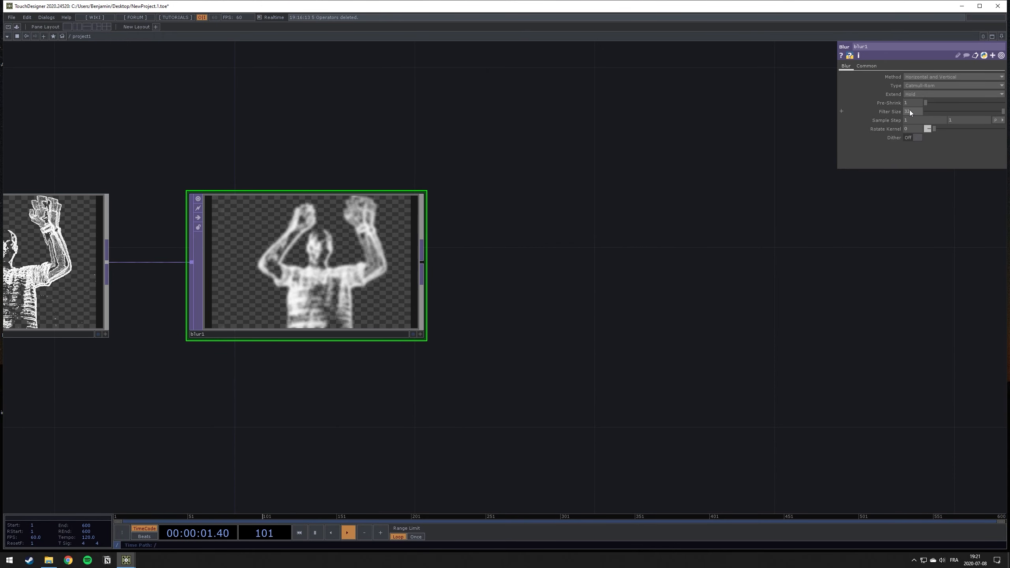
text(120)
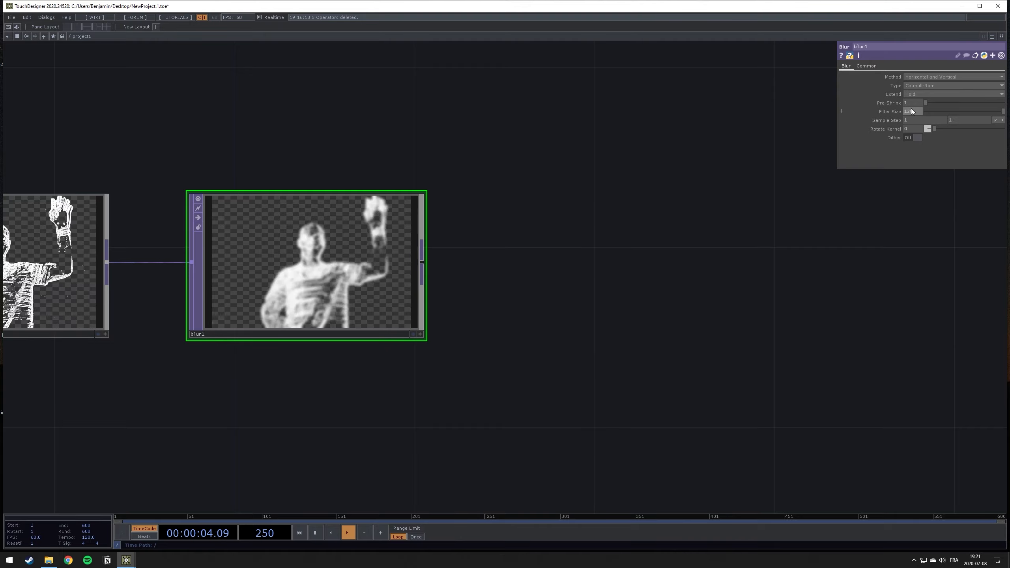
key(Return)
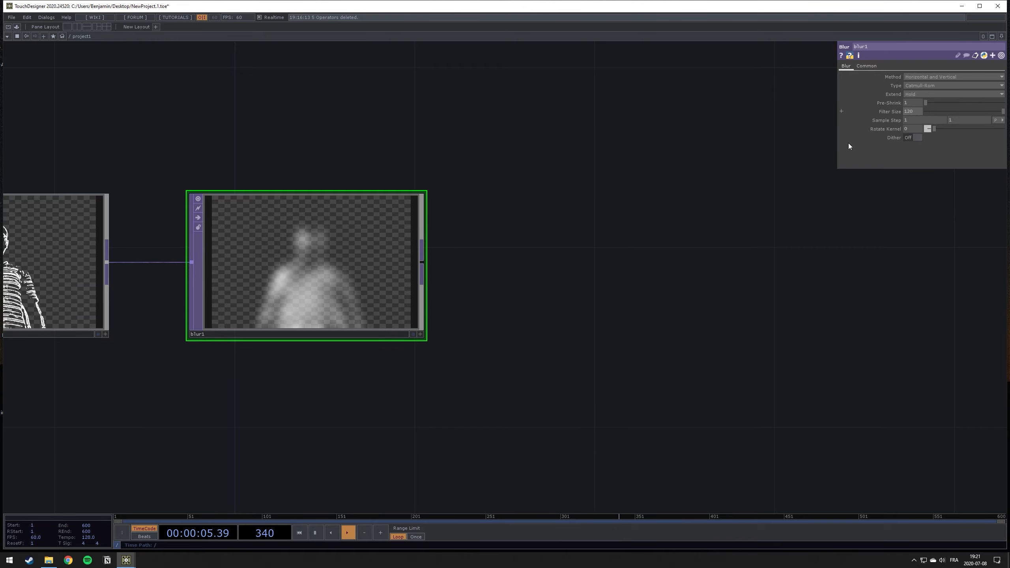
- Add a Level TOP connected to the output of blur1, placed just after it in the network
drag(496, 295, 422, 316)
key(Tab)
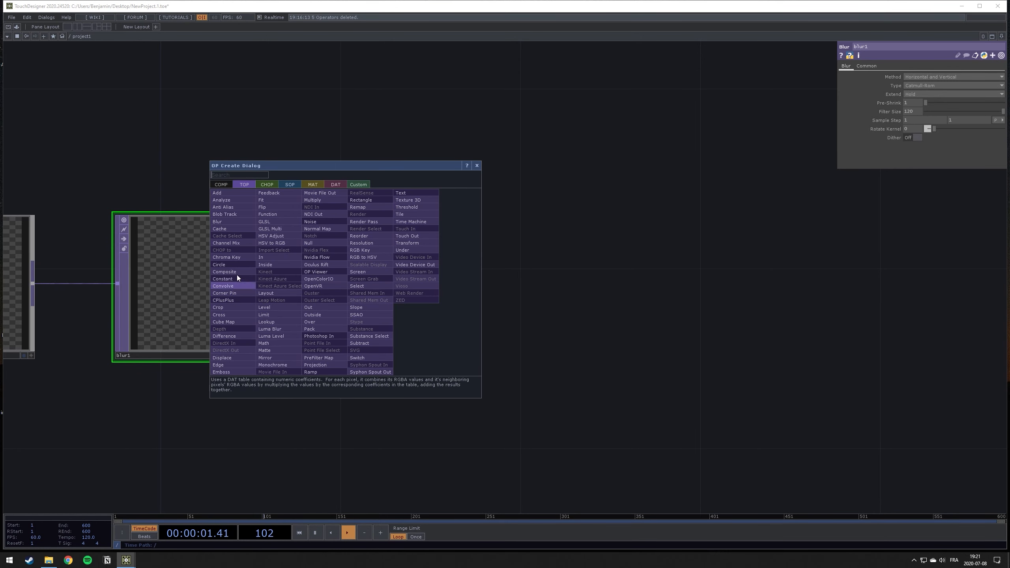
click(265, 308)
click(543, 280)
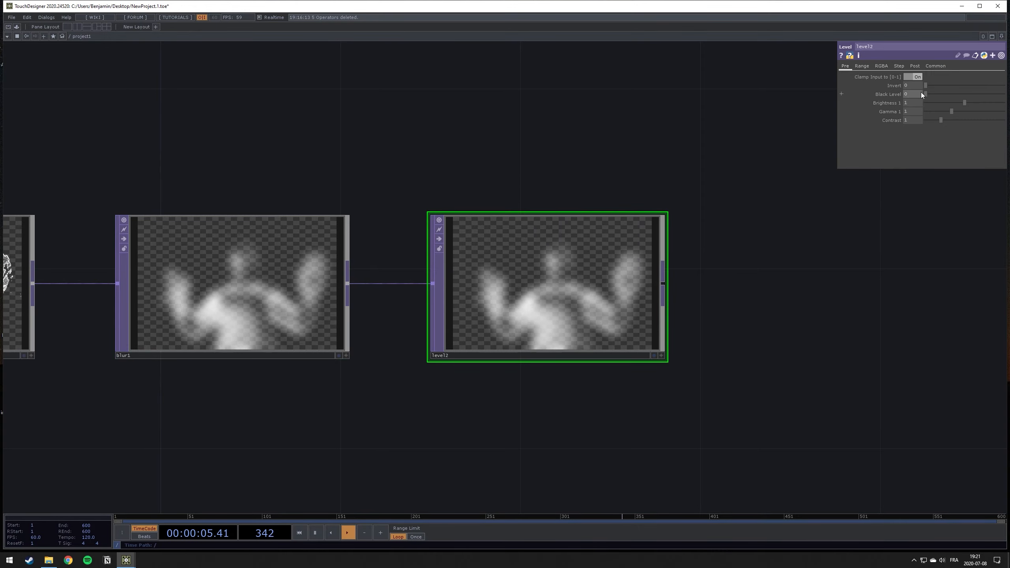
- Set level2's Brightness 1 to 8 and its Contrast to 5
drag(965, 102, 1009, 110)
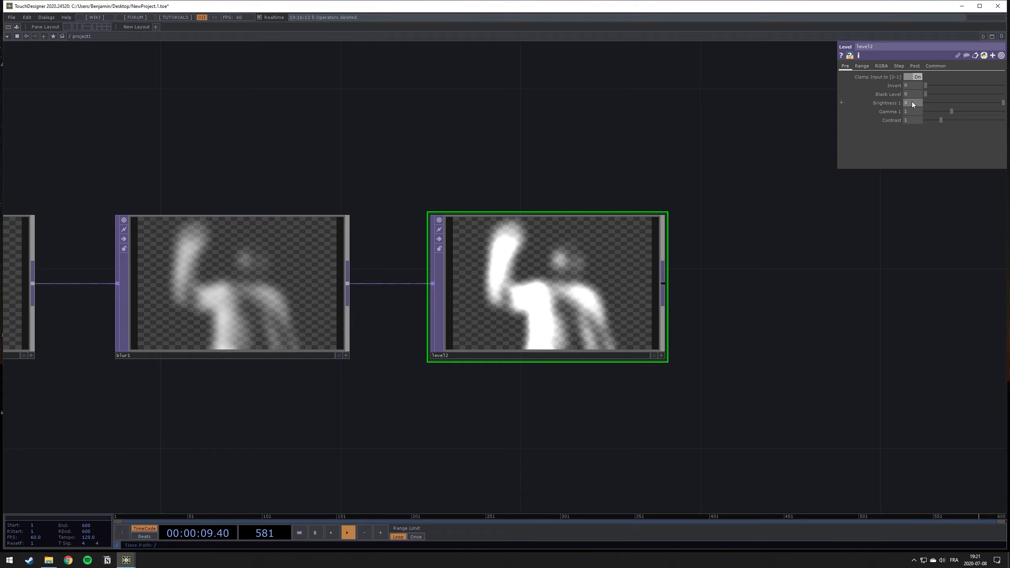
text(8)
key(Return)
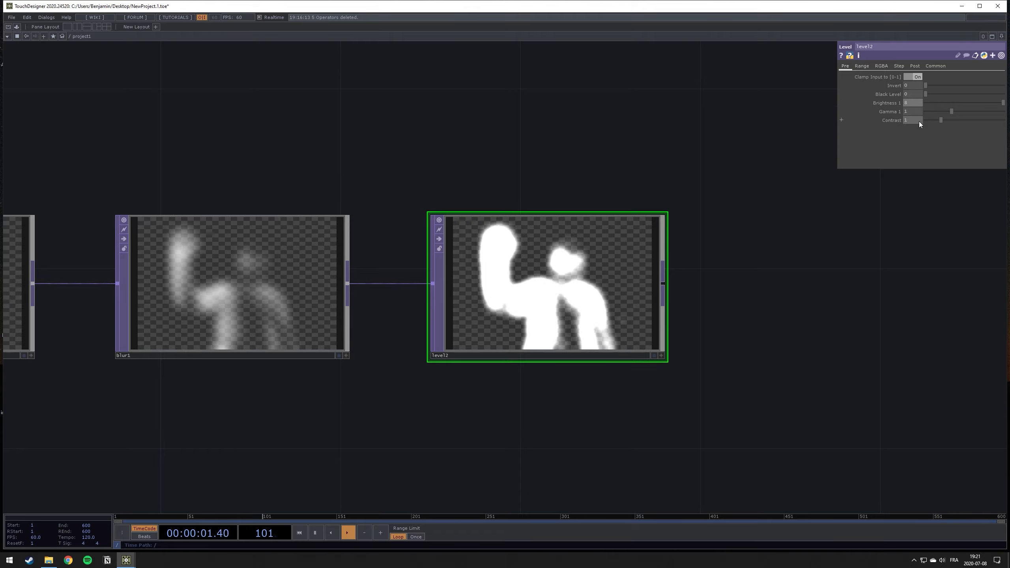
click(918, 122)
text(5)
key(Return)
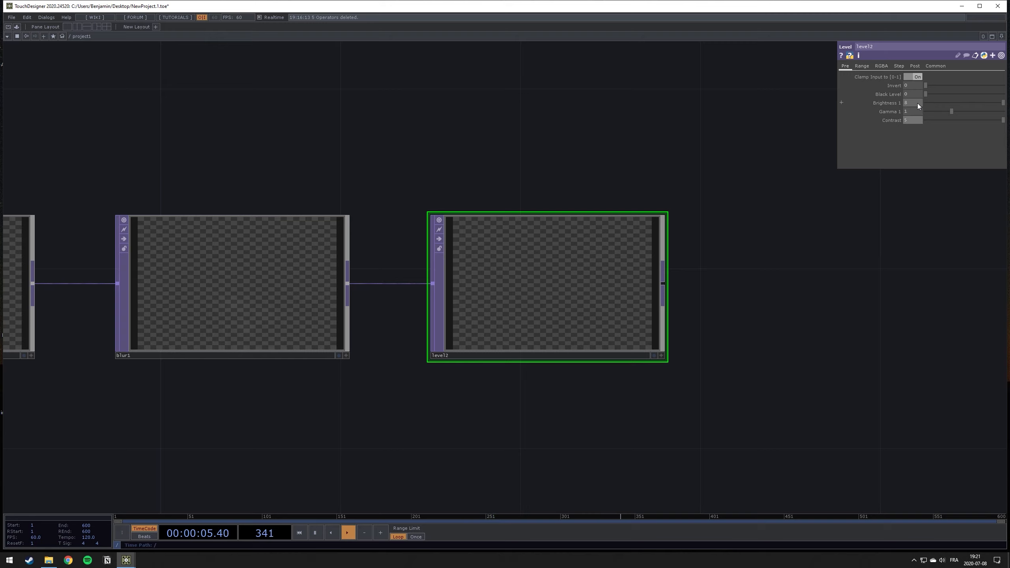
- Examine the live motion mask in level2 and compare it with the preceding operators from comp1 through blur1
drag(771, 285, 694, 283)
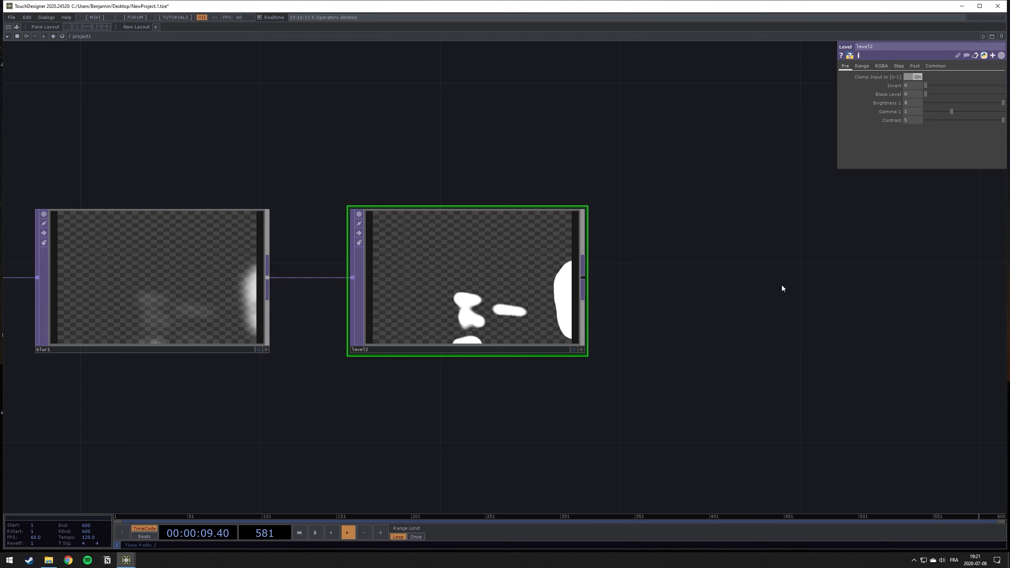
drag(785, 287, 650, 289)
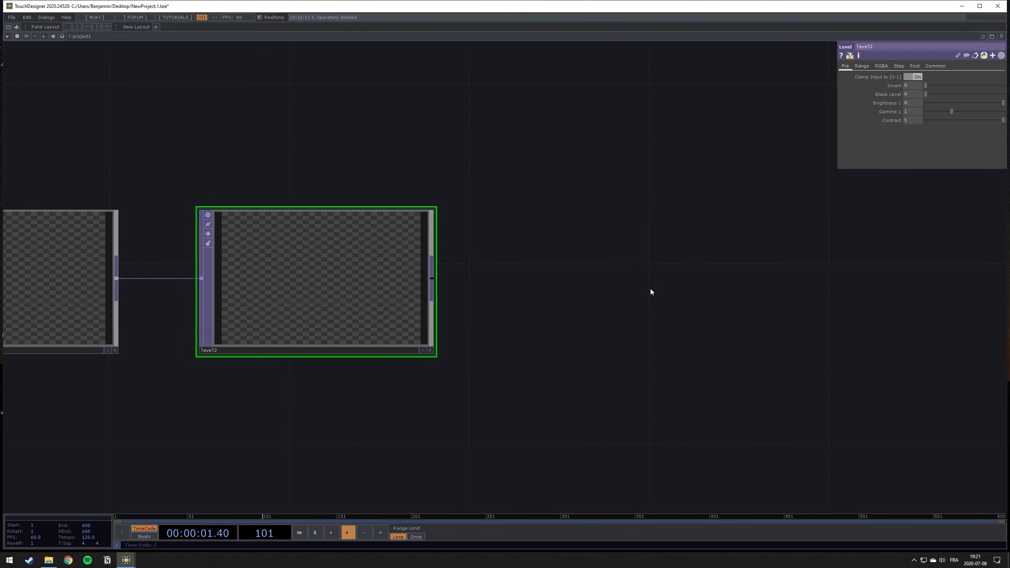
drag(555, 287, 632, 304)
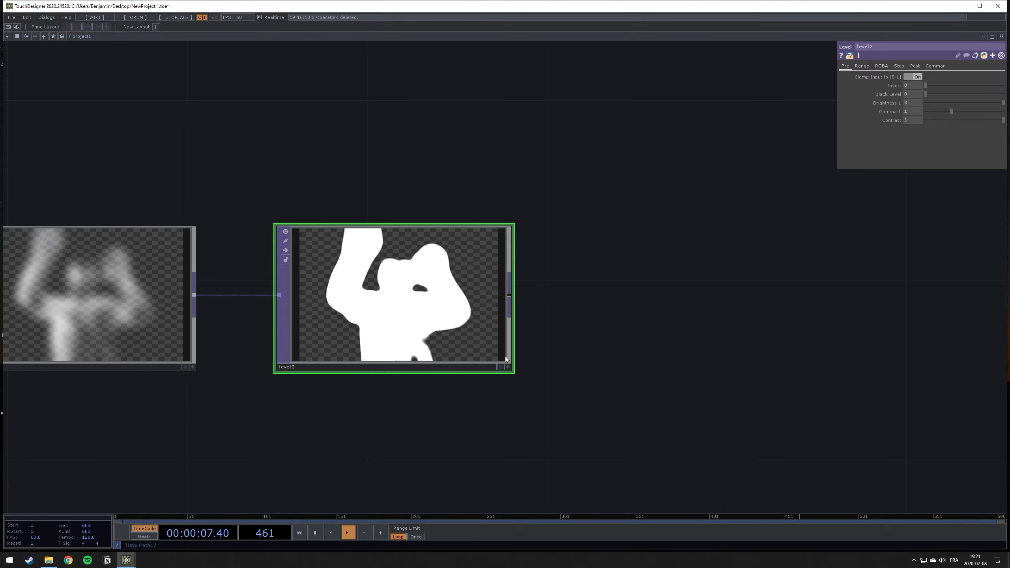
scroll(493, 363, down, 3)
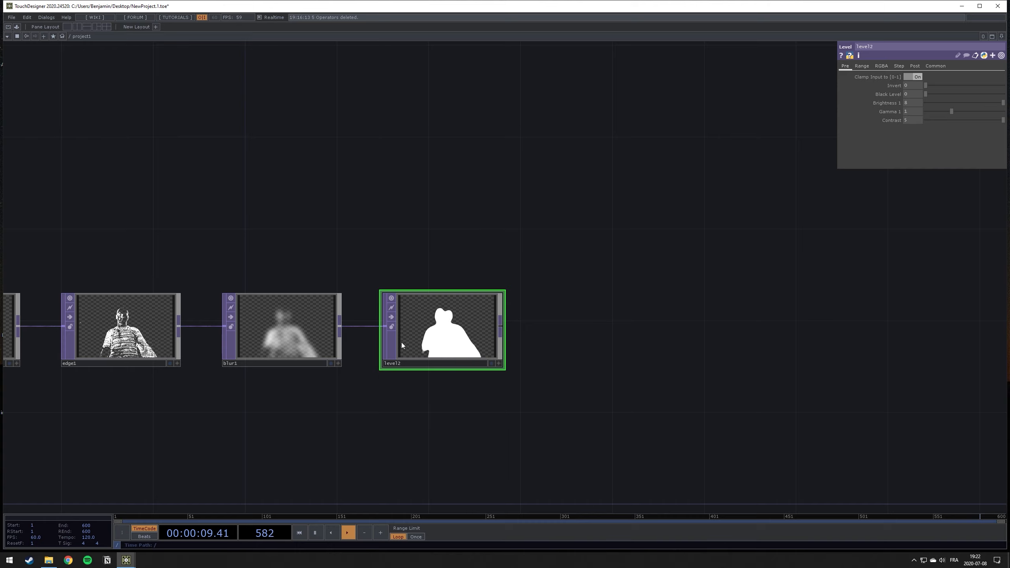
scroll(393, 342, down, 4)
scroll(256, 342, up, 3)
mouse_move(201, 245)
mouse_down()
mouse_move(591, 239)
mouse_move(211, 238)
mouse_up()
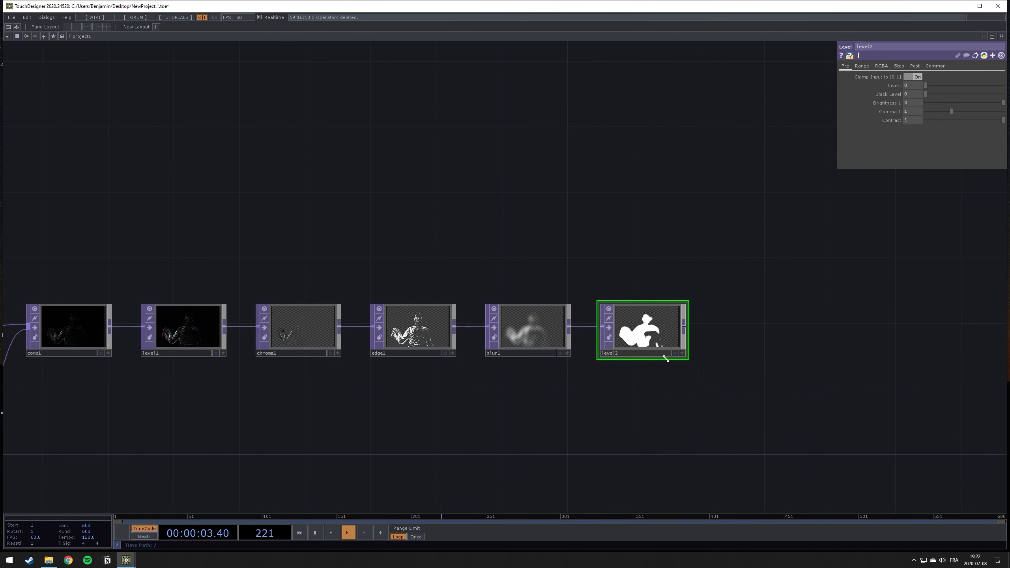
drag(788, 352, 545, 351)
scroll(545, 351, up, 5)
scroll(503, 357, down, 3)
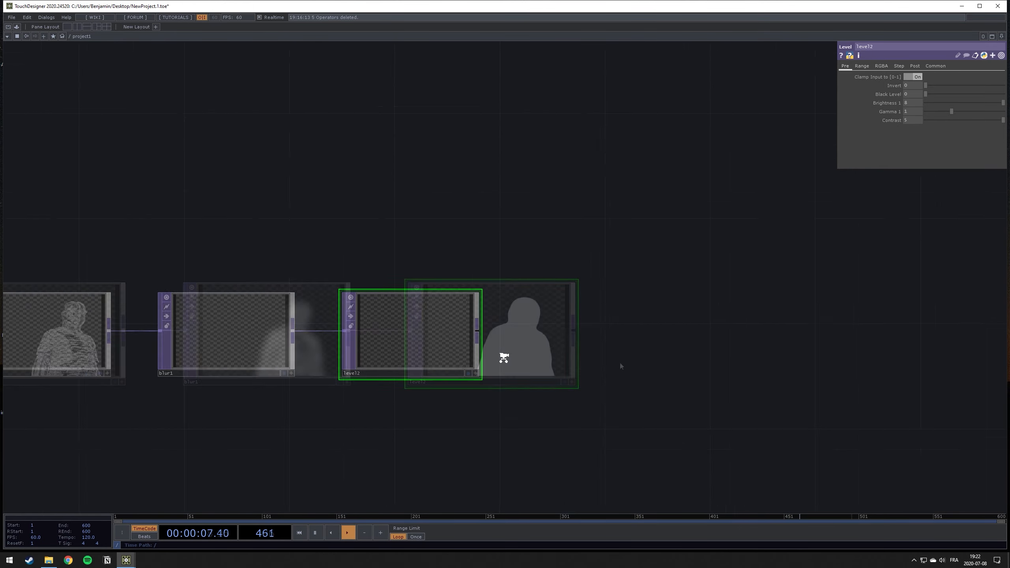